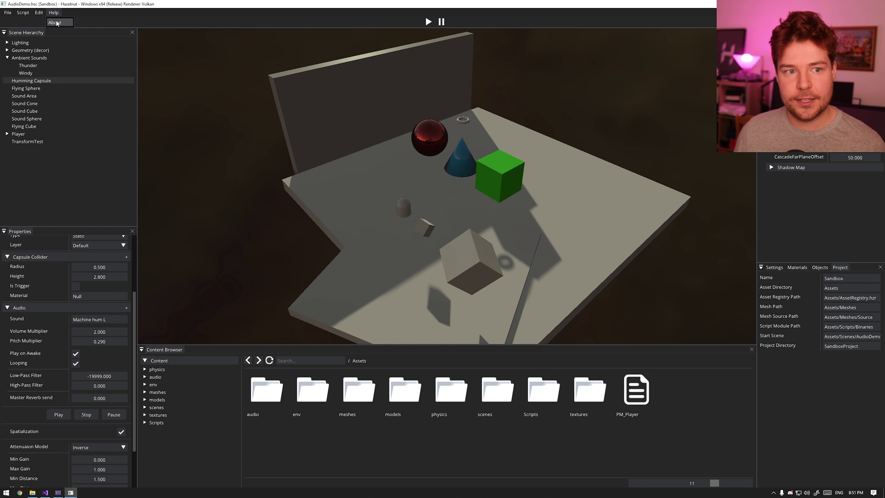
View the engine's About information and close it
left_click(56, 22)
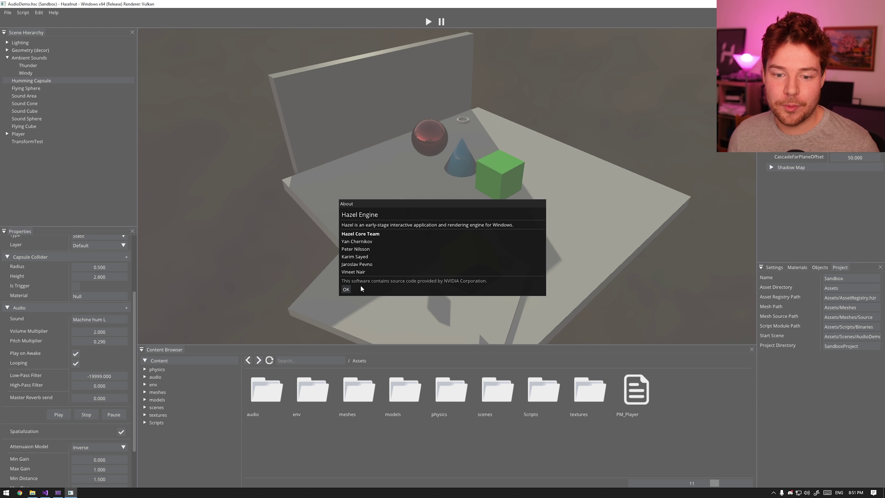
left_click(345, 288)
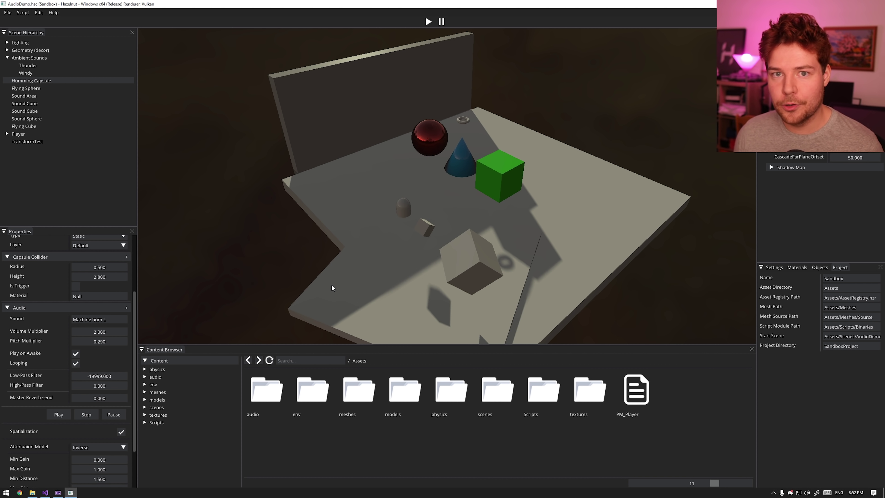
Load the AudioDemo scene from the scenes folder of the project assets
scroll(396, 265, "down", 5)
scroll(504, 262, "up", 6)
left_click_drag(504, 261, 459, 340, "alt")
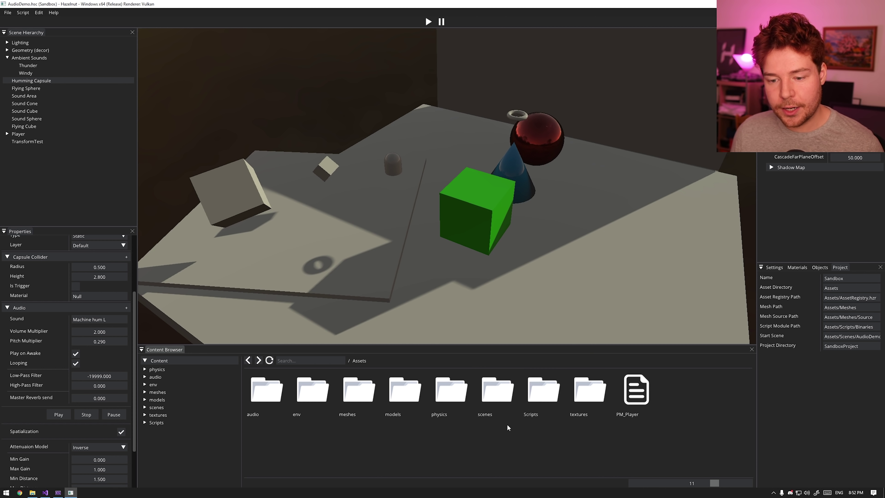
double_click(508, 389)
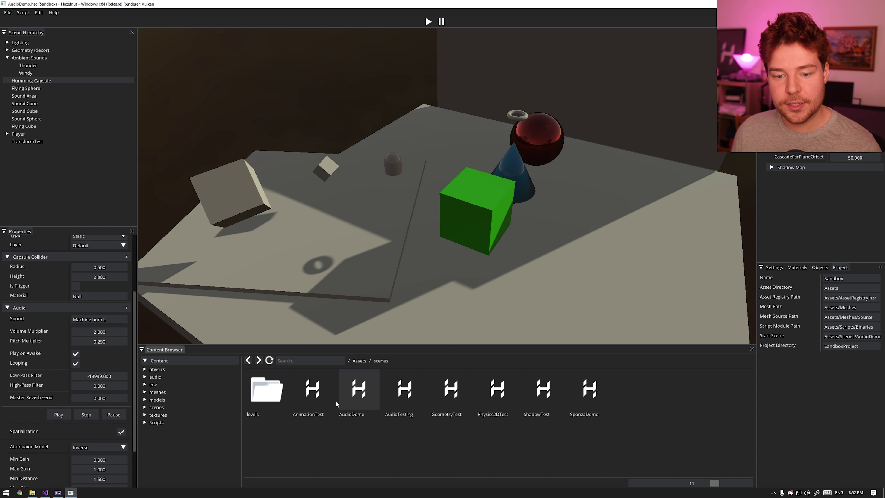
double_click(366, 398)
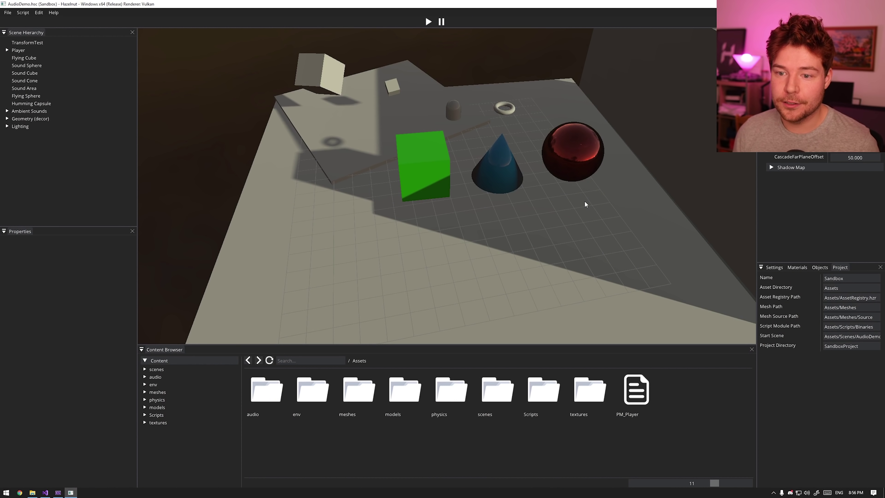
Play-test the scene by walking the player past the blue cone and red sphere, and stop the run
scroll(584, 203, "down", 2)
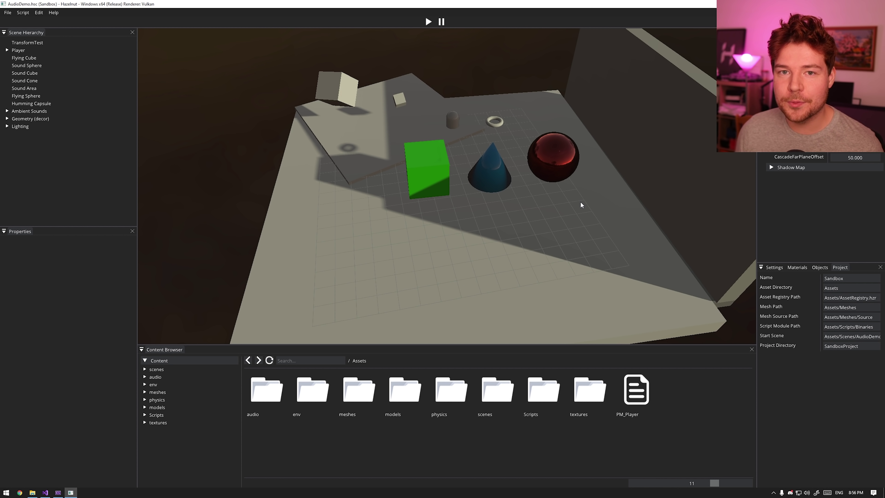
left_click_drag(580, 201, 508, 222, "alt")
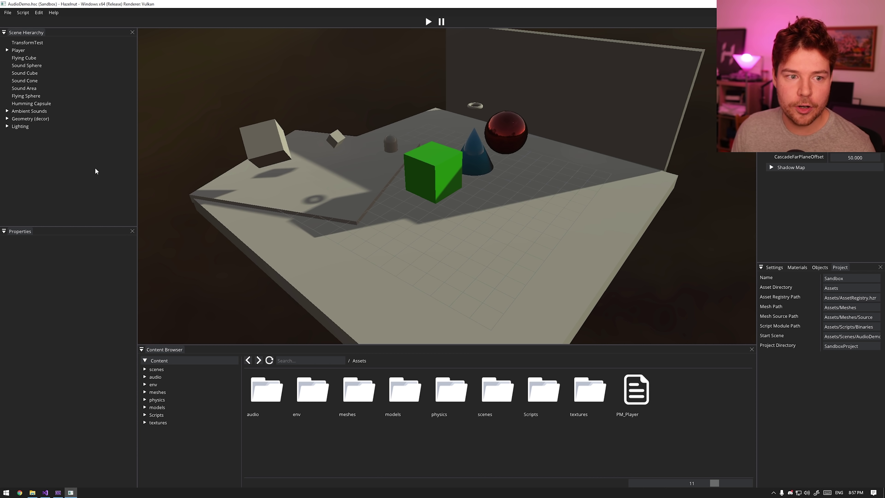
right_click_drag(365, 185, 449, 177, "alt")
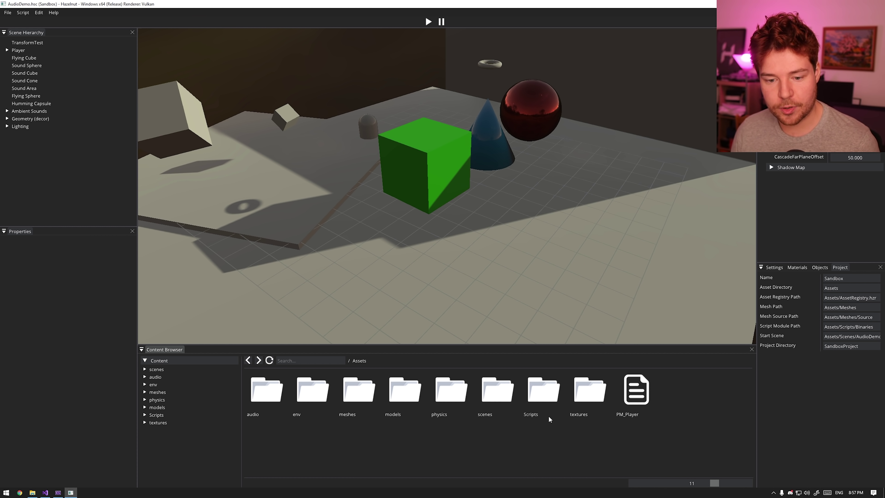
scroll(321, 143, "down", 1)
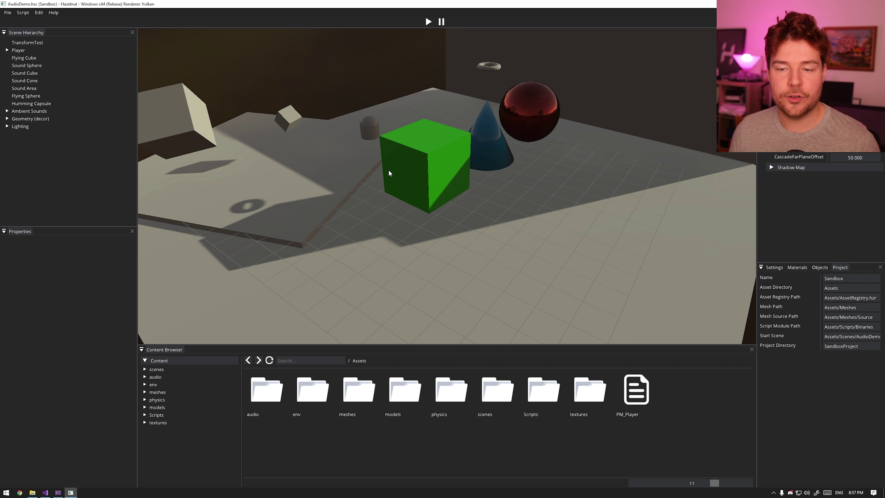
left_click(430, 24)
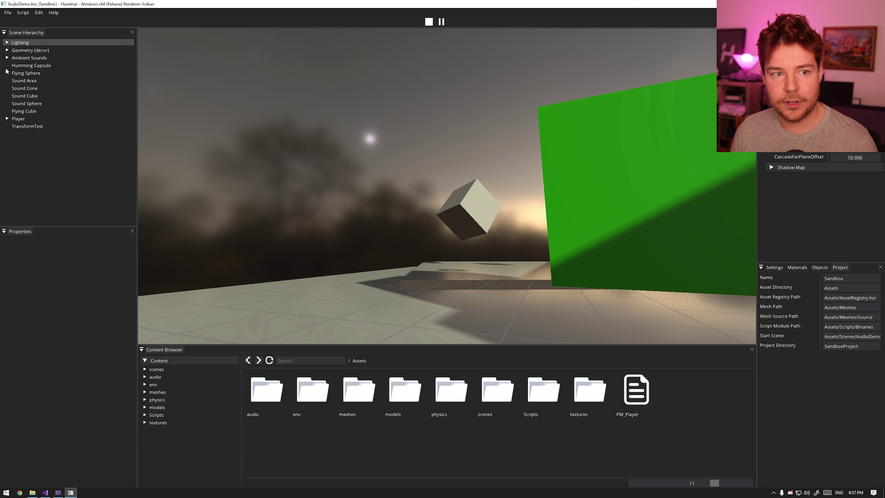
left_click(487, 142)
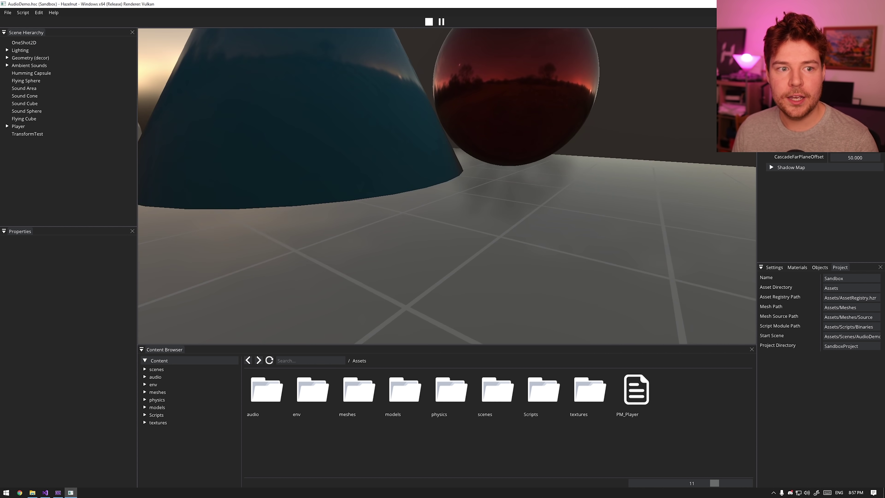
key("w")
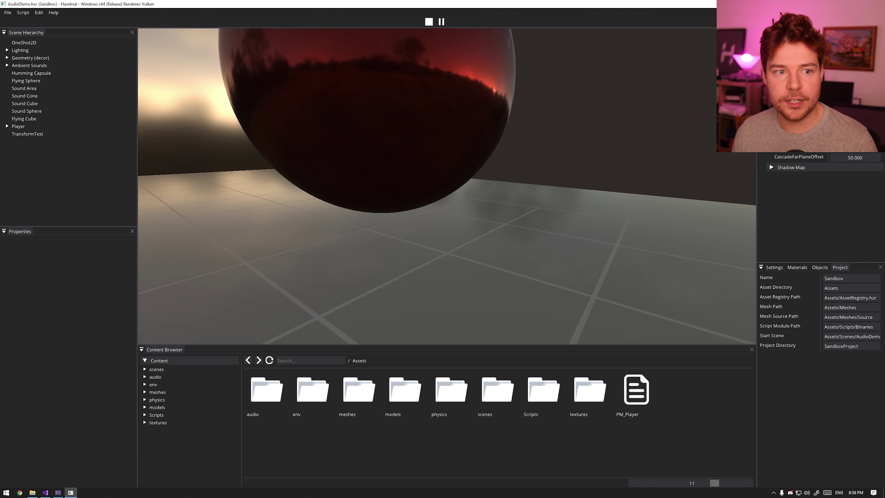
key("s")
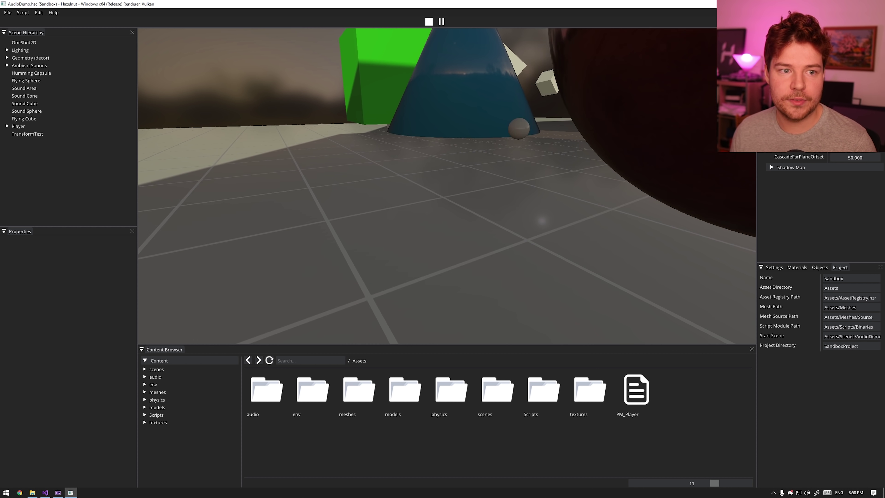
left_click(429, 22)
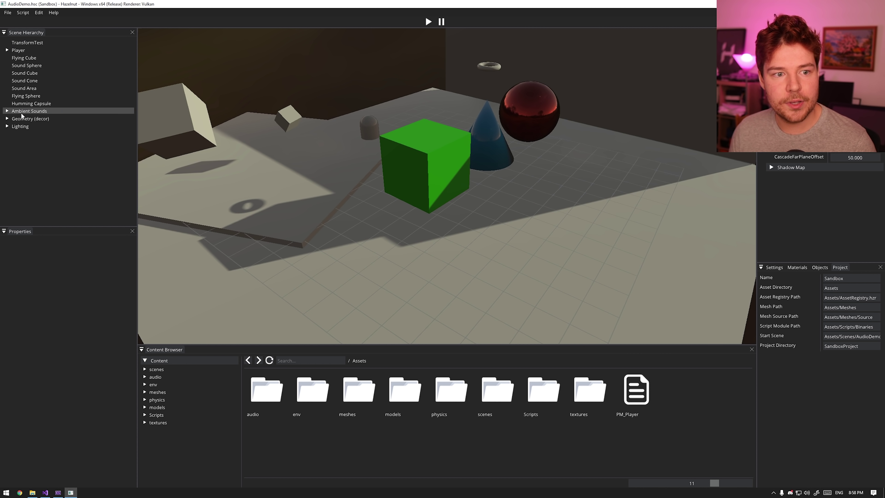
Expand the Ambient Sounds group and examine the audio properties of its Thunder and Windy entities
left_click(28, 111)
left_click(32, 118)
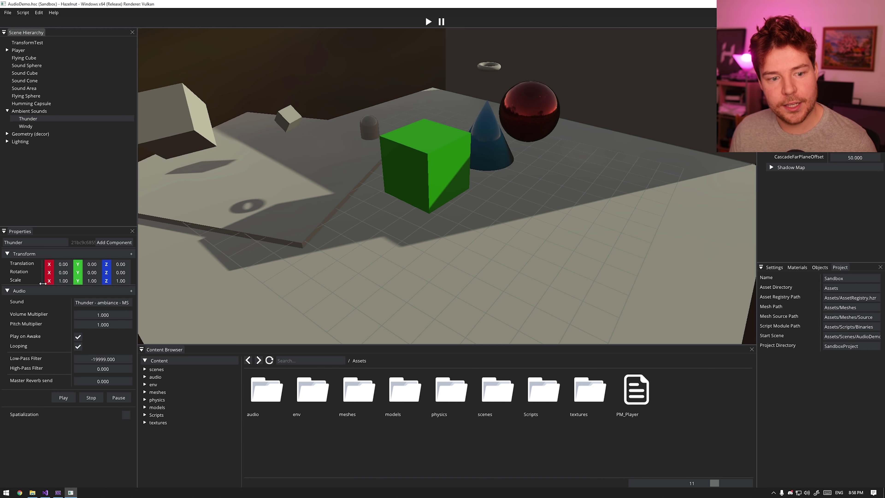
left_click(37, 125)
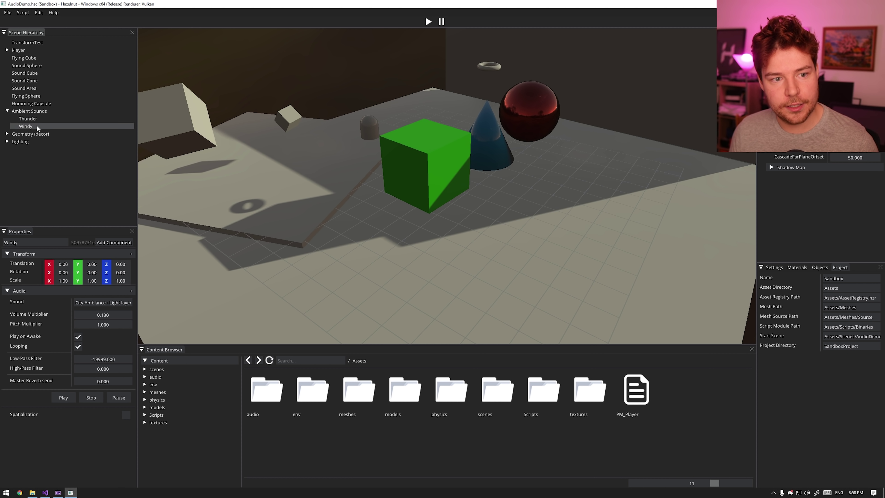
Examine the child entities of Geometry (decor) and Player, and collapse the Geometry (decor) and Ambient Sounds groups
left_click(8, 134)
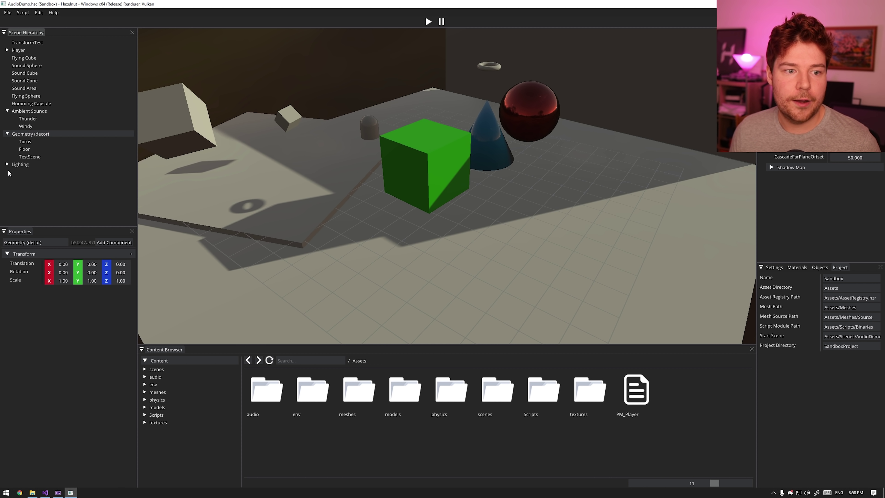
left_click(7, 49)
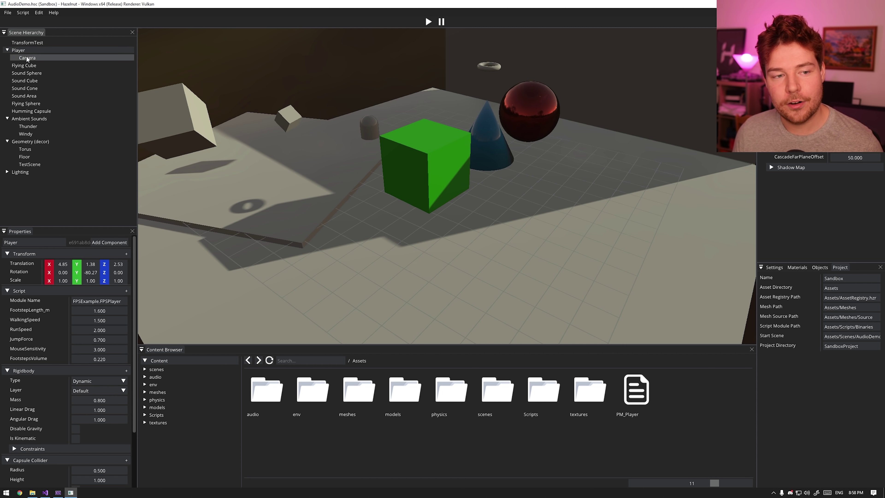
left_click(38, 141)
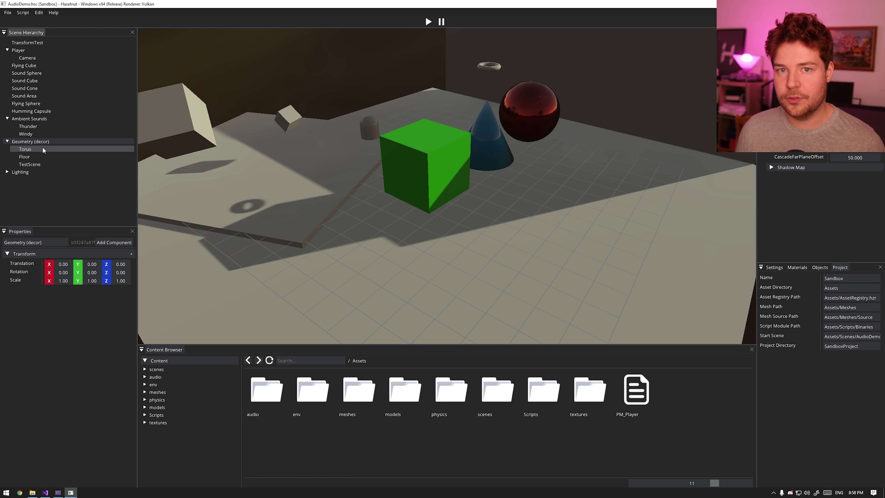
left_click(7, 142)
left_click(6, 118)
Examine the Sound Cone entity's components, including its audio playback, spatialization and attenuation settings
left_click(52, 104)
left_click(47, 94)
left_click(47, 89)
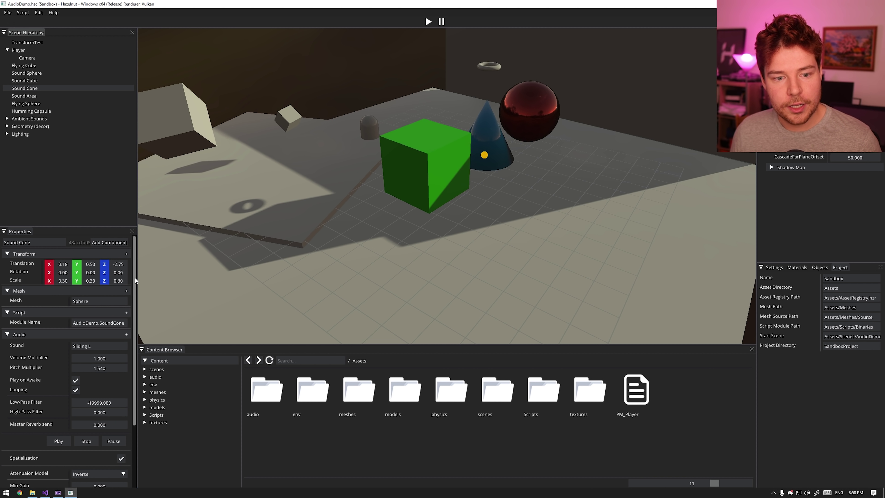
scroll(135, 279, "down", 3)
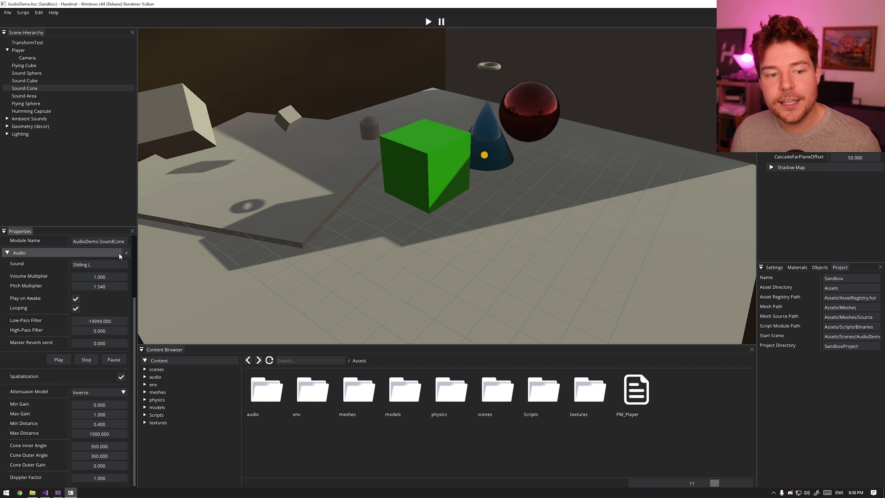
left_click(7, 254)
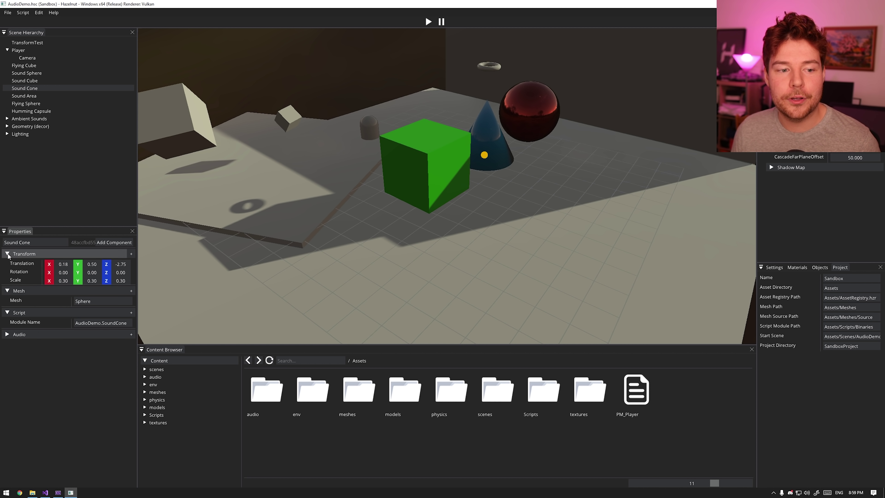
left_click(7, 334)
scroll(88, 402, "down", 3)
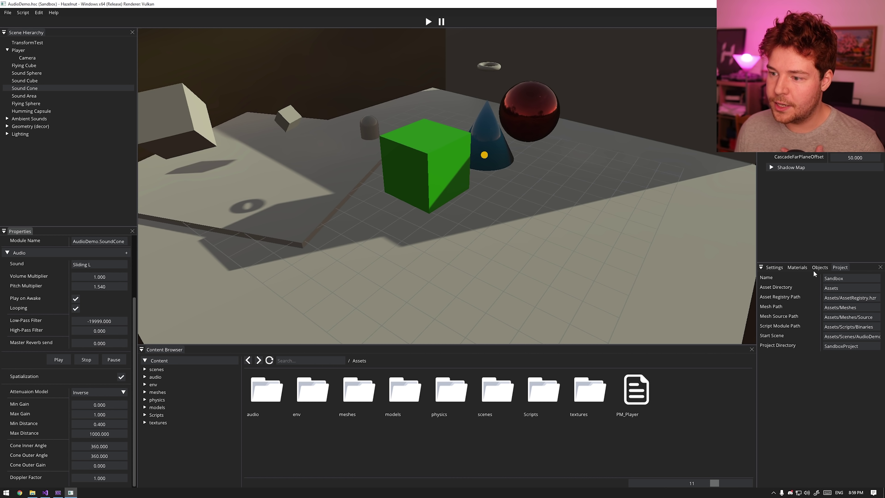
left_click(797, 267)
key("w")
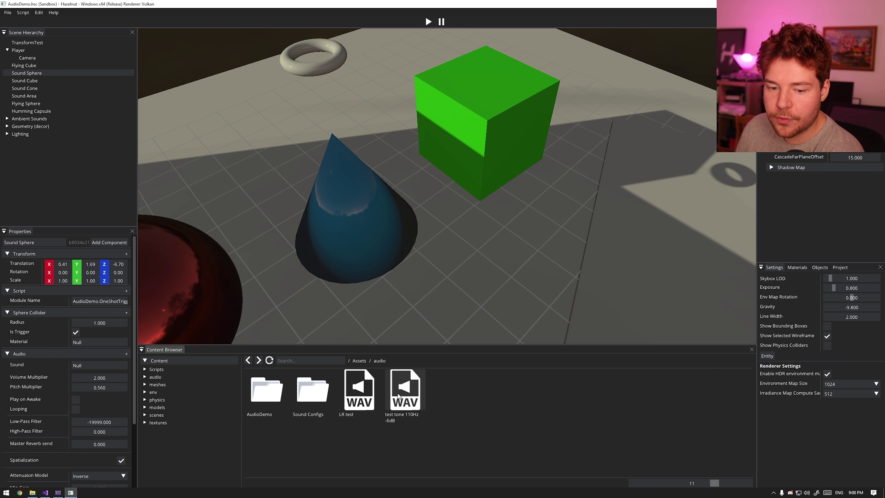
Browse the audio assets in the Sound Configs and AudioDemo/Ambiance folders, and return to the Assets root
left_click_drag(369, 396, 308, 395)
double_click(308, 395)
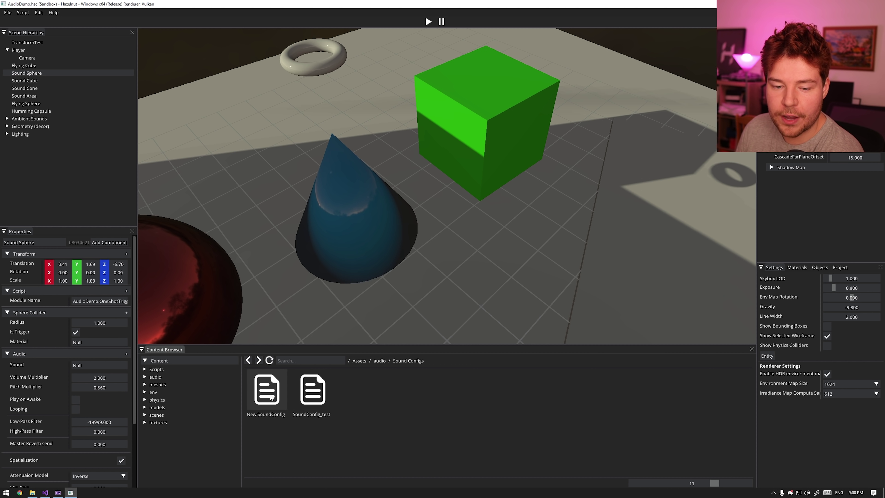
left_click(248, 360)
double_click(275, 396)
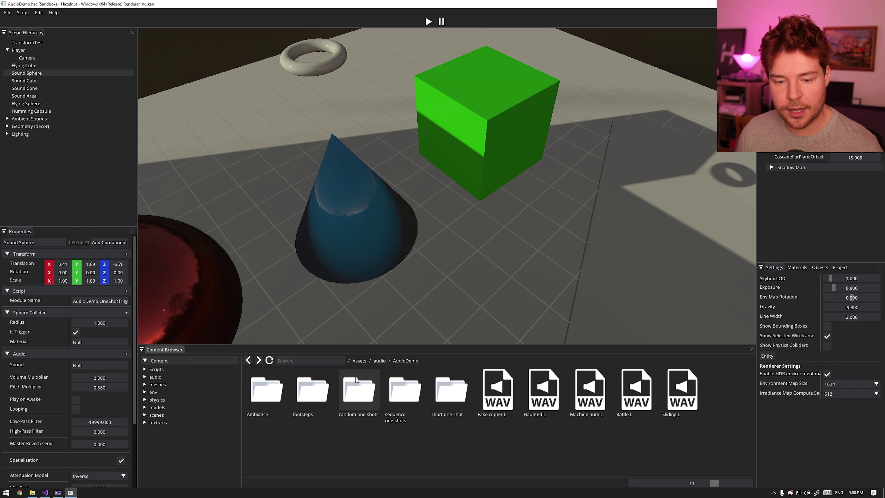
double_click(279, 404)
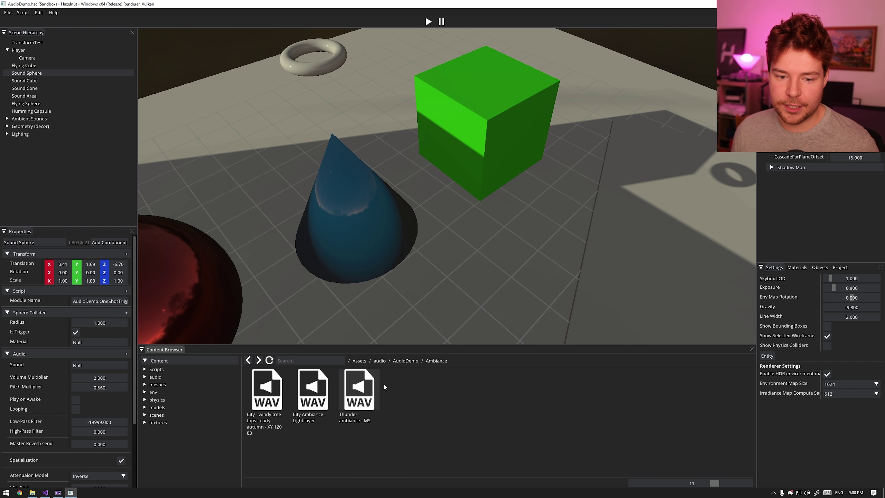
left_click(380, 360)
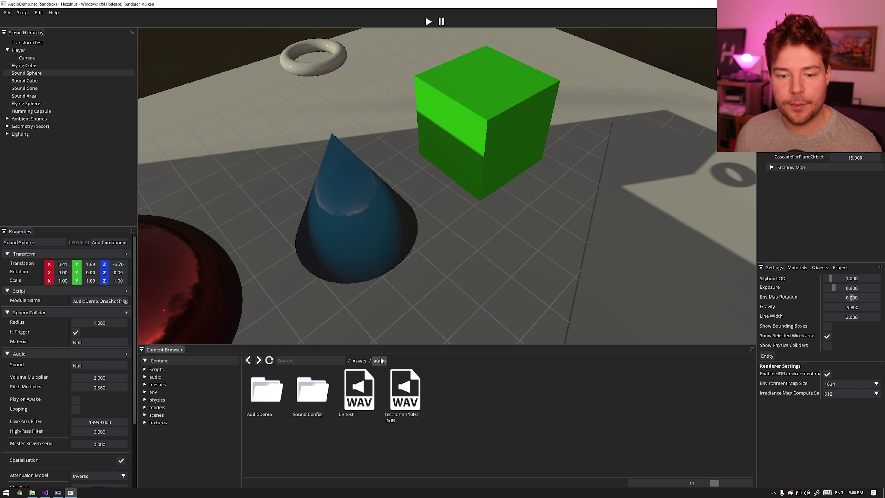
left_click(359, 360)
Examine the Sound Sphere's audio settings and the Player's script, rigidbody, capsule collider and audio listener properties
scroll(133, 320, "down", 3)
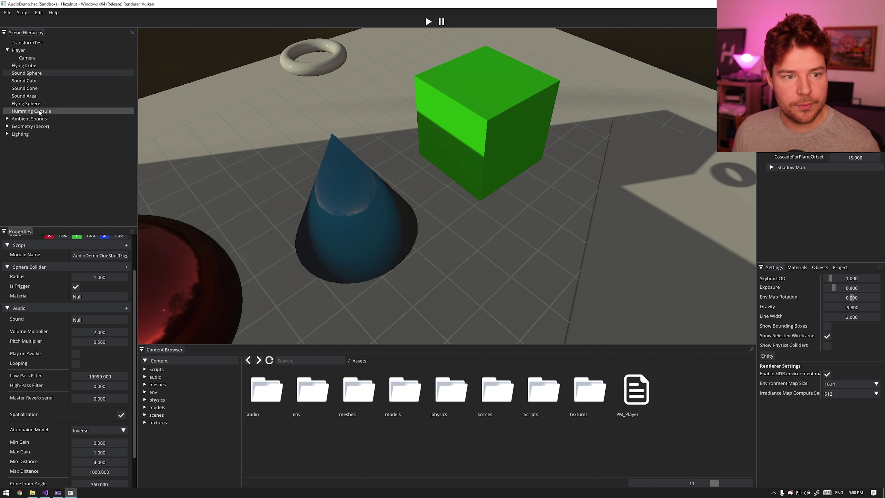
left_click(18, 50)
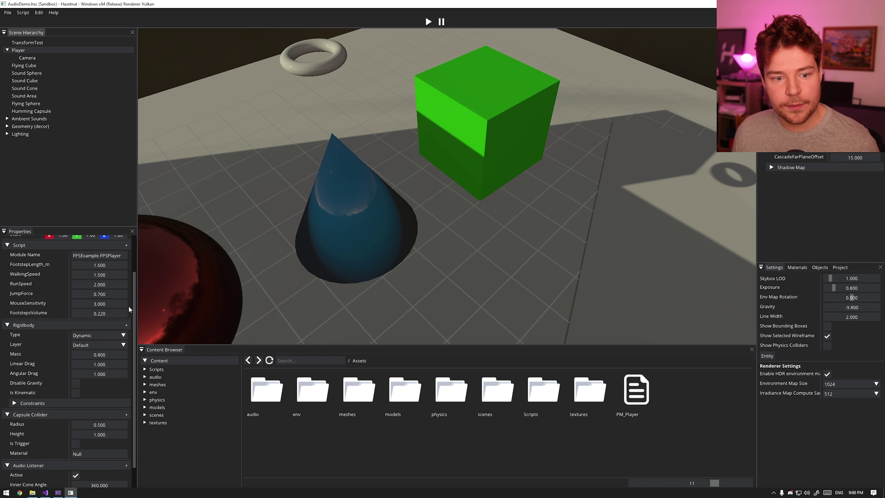
scroll(52, 384, "down", 1)
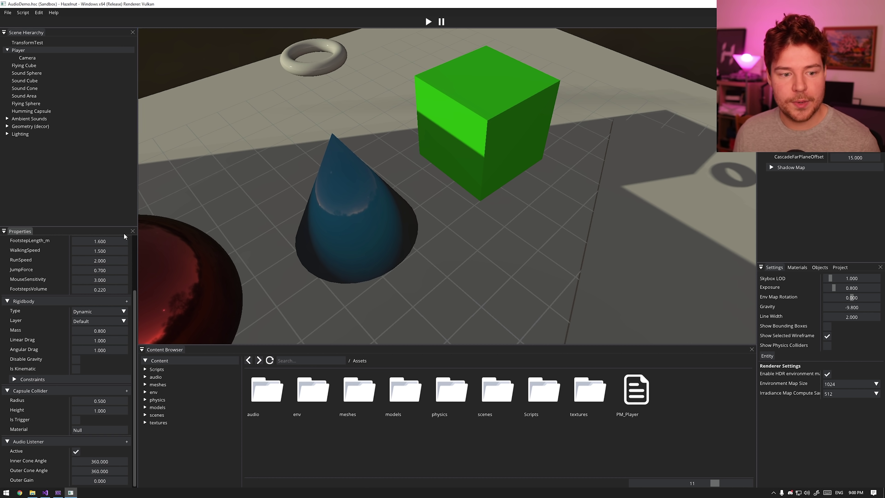
scroll(69, 279, "up", 3)
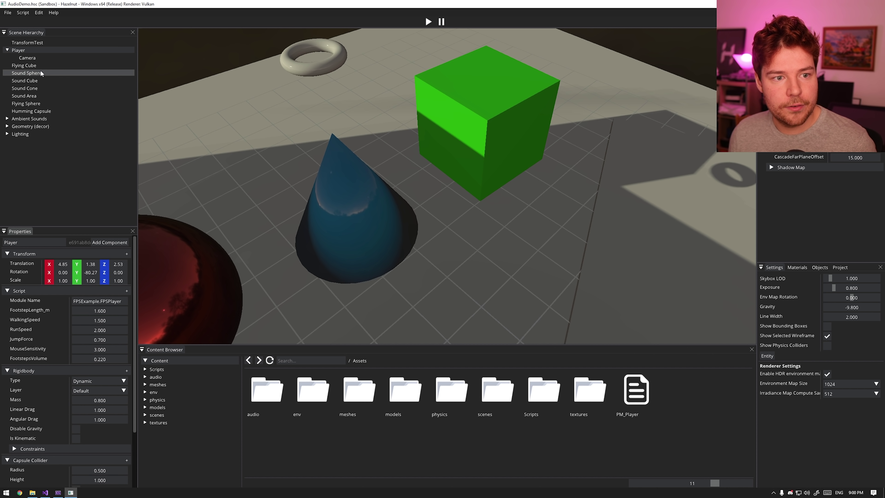
Select the Sound Area entity and enable the display of physics colliders to show its box trigger volume
left_click(35, 111)
left_click(38, 99)
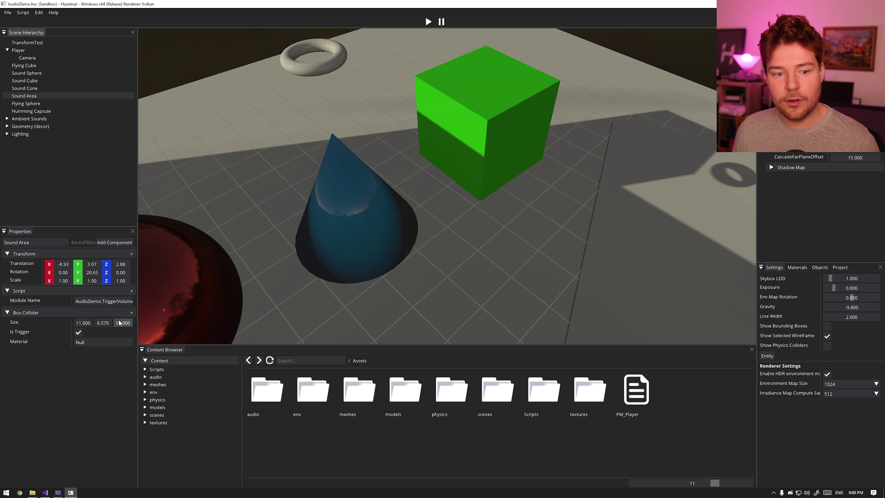
scroll(394, 236, "down", 5)
right_click_drag(385, 235, 510, 198)
key("ctrl+p")
left_click(828, 347)
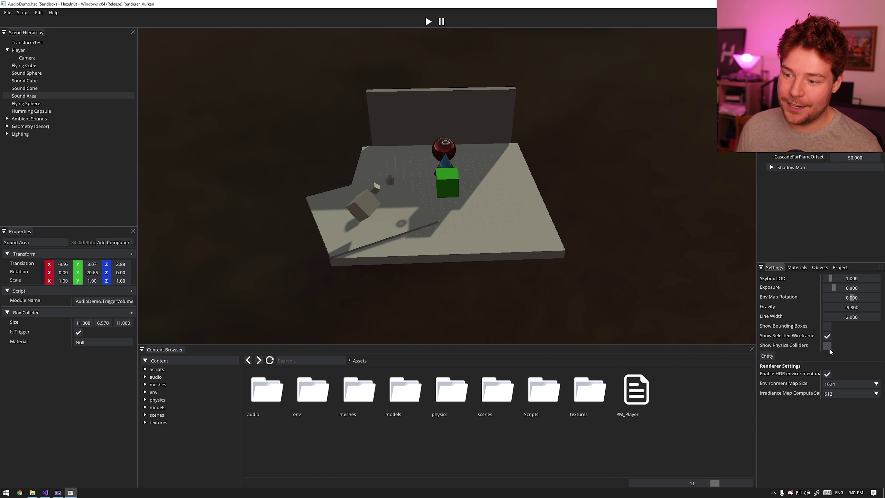
left_click(828, 347)
right_click_drag(558, 324, 513, 249)
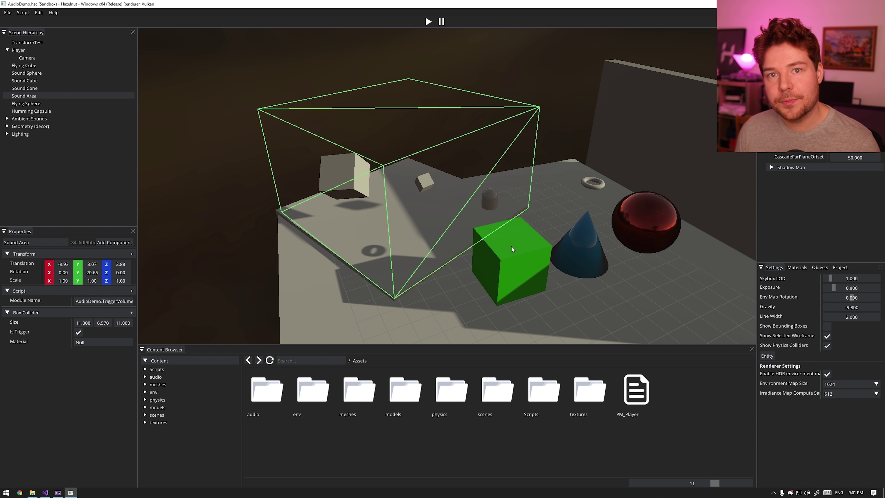